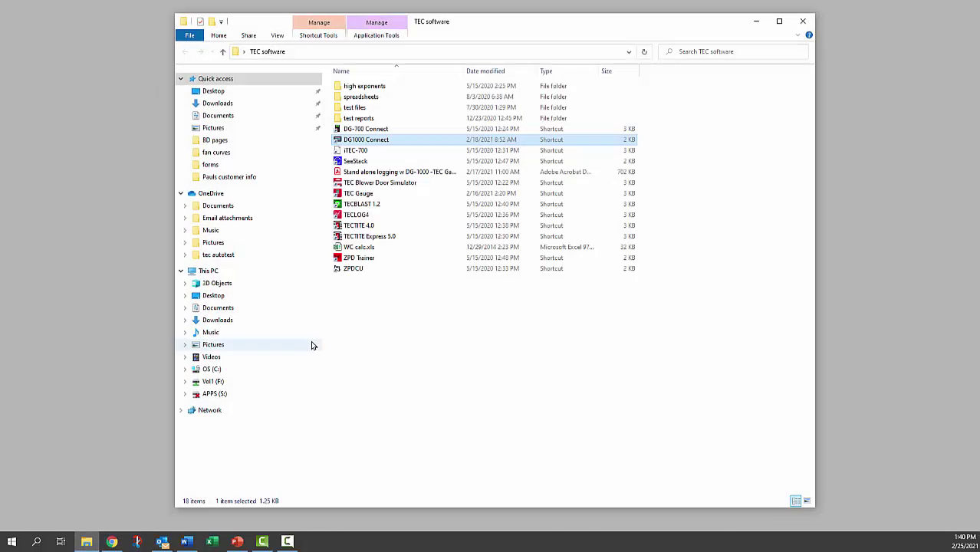
- Launch TEC Gauge, connect to the DG1000-954 gauge, and clear the other windows away from its gauge display
{"action": "left_click", "coordinate": [337, 194]}
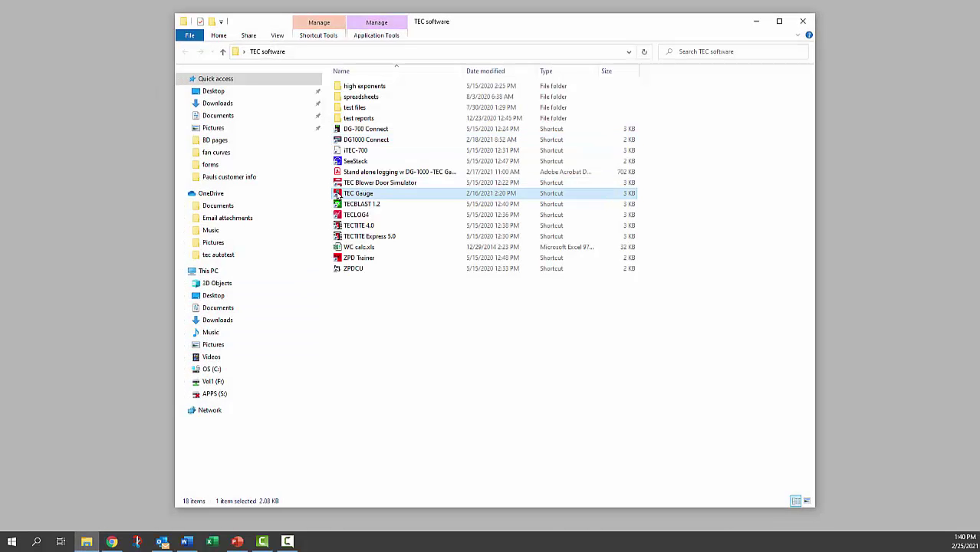
{"action": "double_click", "coordinate": [337, 194]}
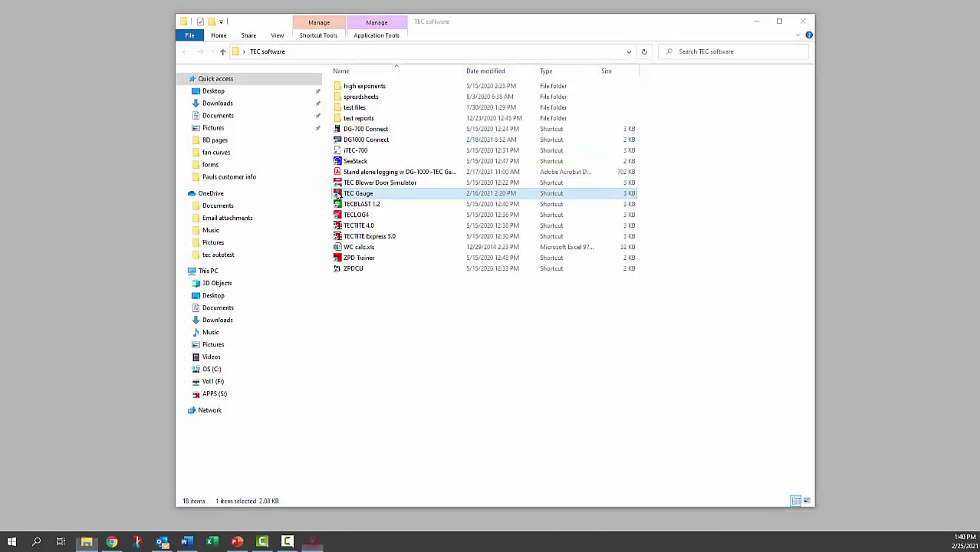
{"action": "left_click", "coordinate": [757, 23]}
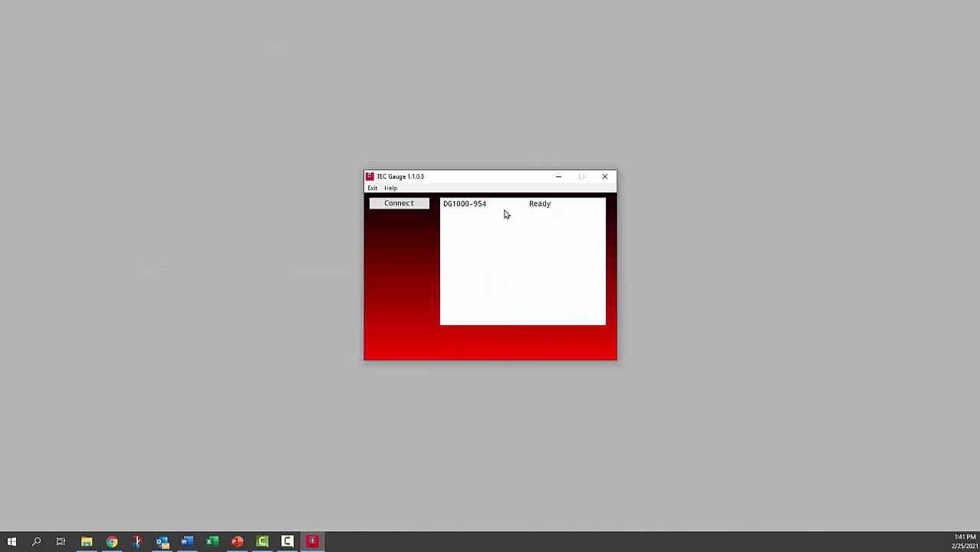
{"action": "left_click", "coordinate": [466, 208]}
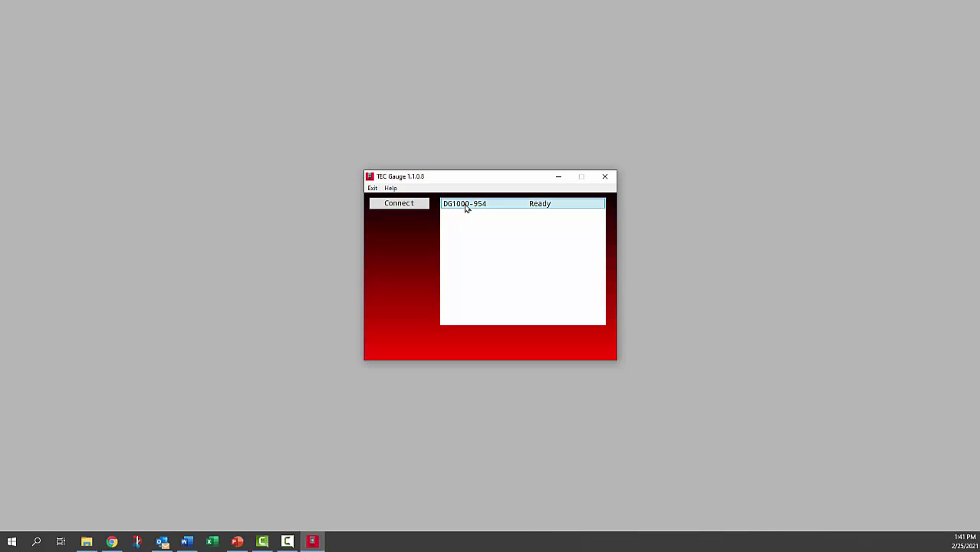
{"action": "left_click", "coordinate": [399, 204]}
{"action": "left_click_drag", "start_coordinate": [152, 92], "coordinate": [204, 70]}
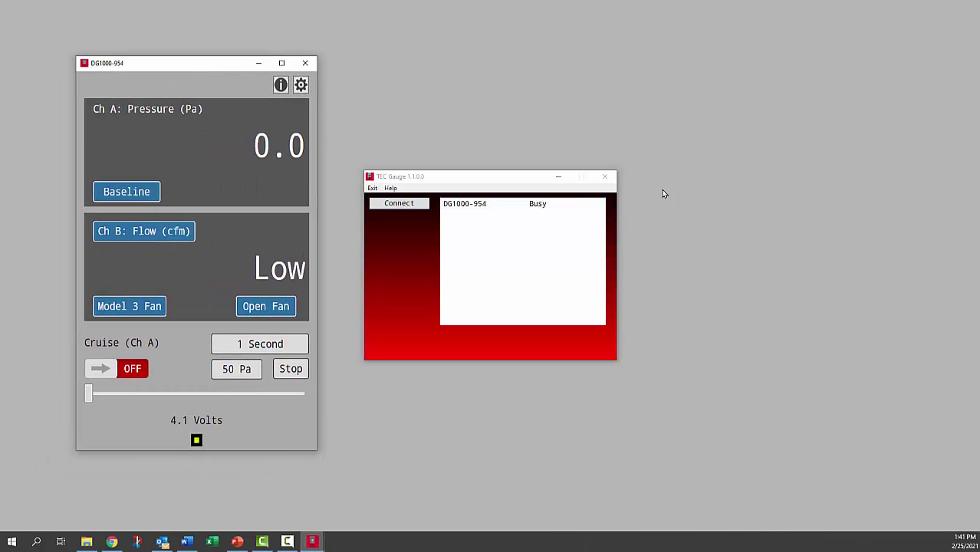
{"action": "left_click", "coordinate": [560, 182]}
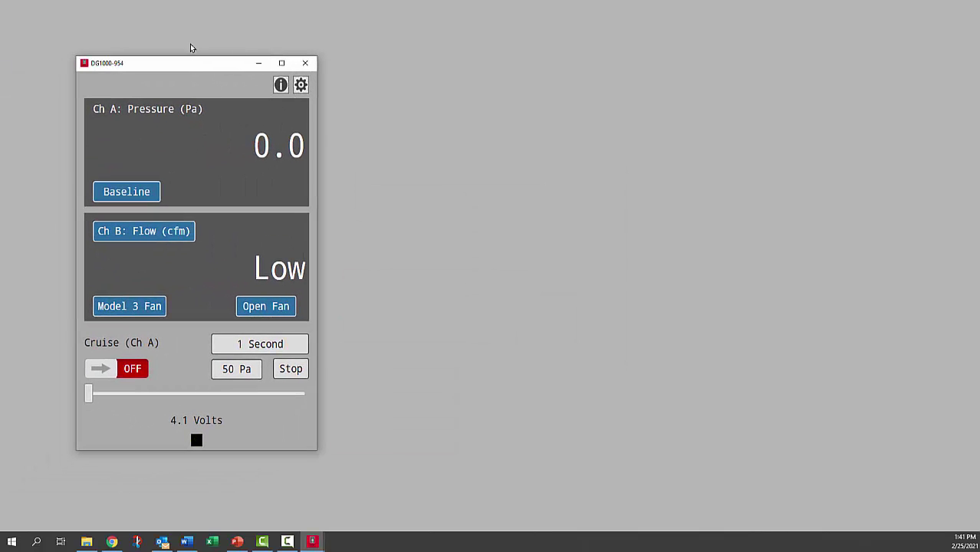
{"action": "left_click_drag", "start_coordinate": [192, 60], "coordinate": [426, 72]}
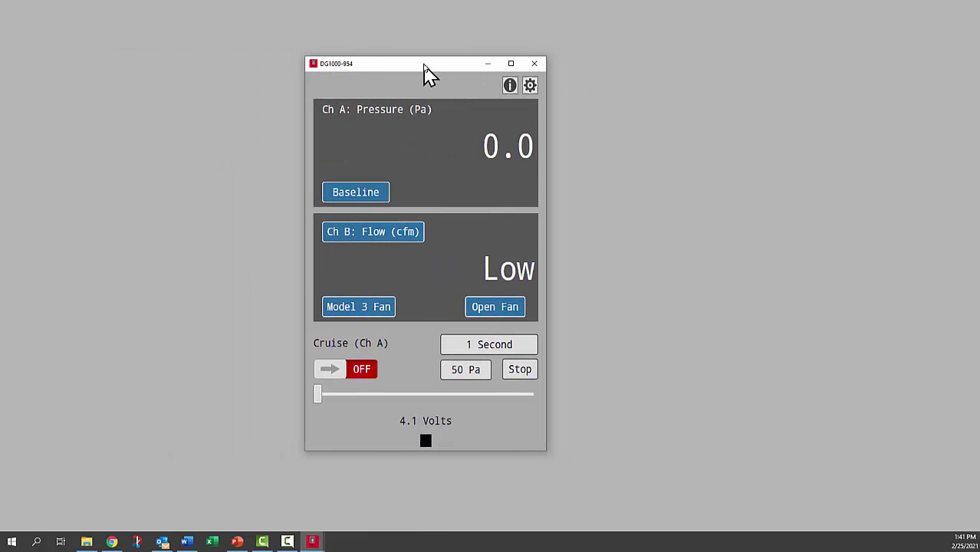
- In the gauge's data logging options, enter session title "H to out", channel A label "H to O" and channel B label "WH to H"
{"action": "left_click", "coordinate": [530, 85]}
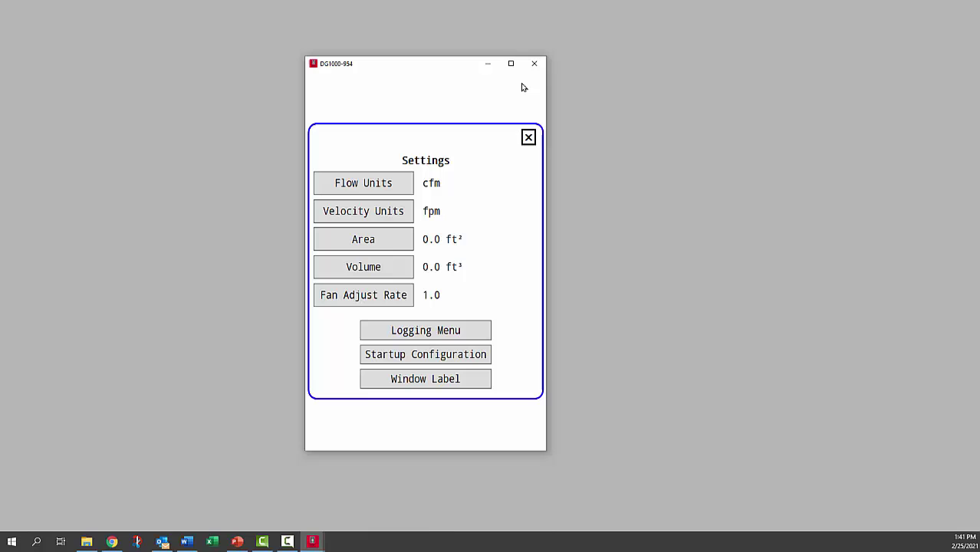
{"action": "left_click", "coordinate": [440, 331]}
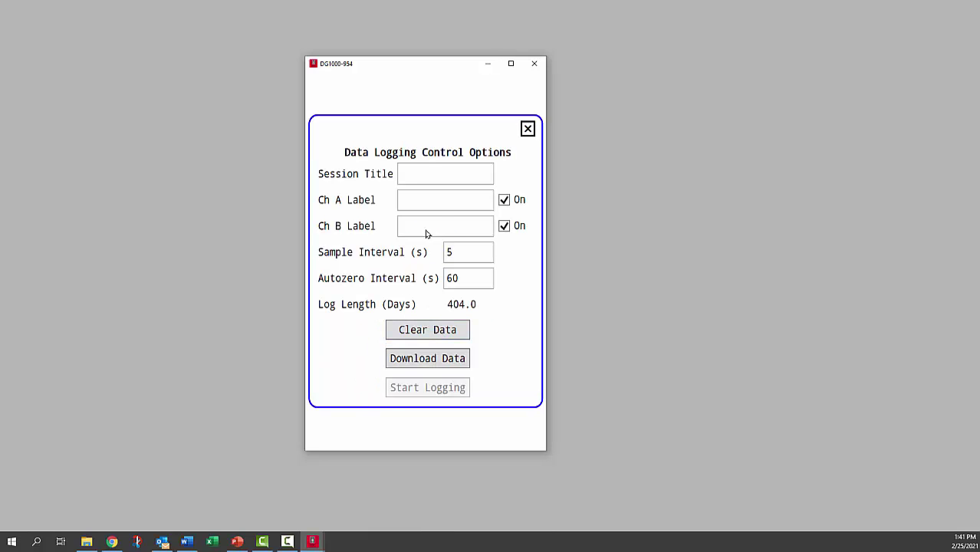
{"action": "left_click", "coordinate": [446, 173]}
{"action": "type", "text": "H to out"}
{"action": "left_click", "coordinate": [431, 197]}
{"action": "type", "text": "H to O"}
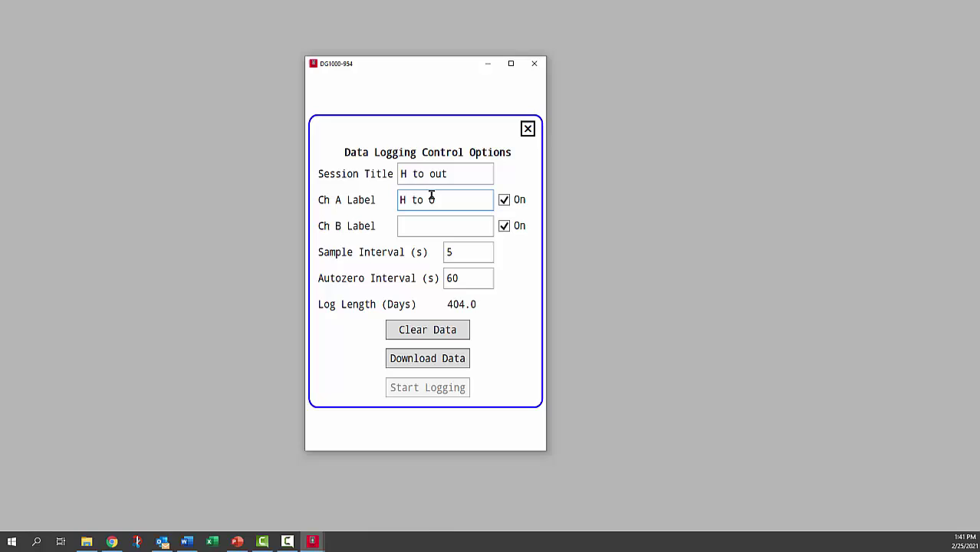
{"action": "left_click", "coordinate": [425, 228]}
{"action": "type", "text": "WH to H"}
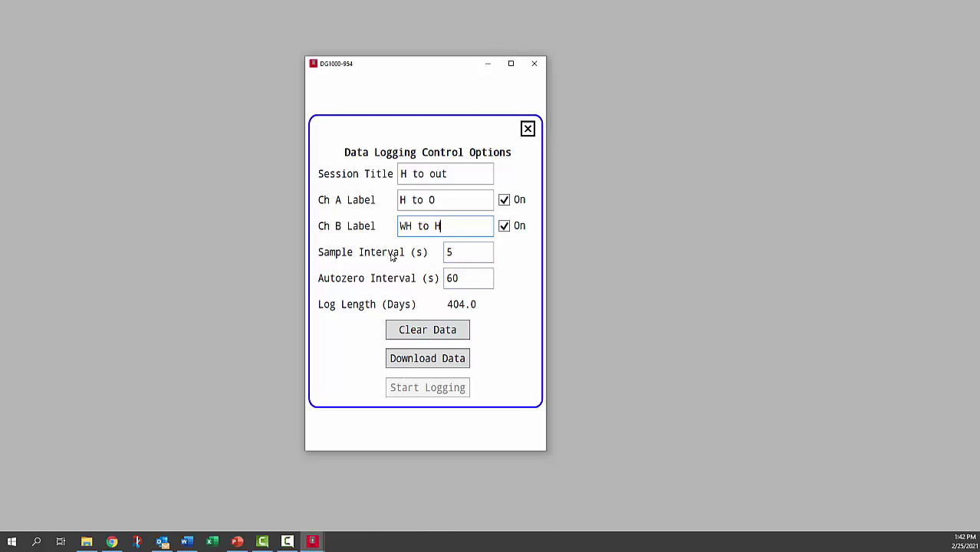
- Set the logging sample interval to 1 second and erase all existing log data from the gauge
{"action": "left_click_drag", "start_coordinate": [455, 252], "coordinate": [447, 253]}
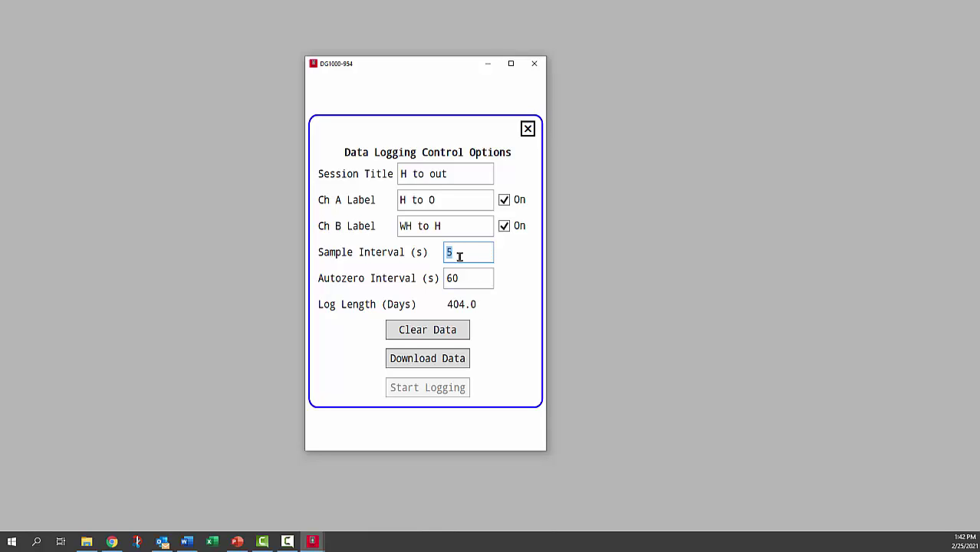
{"action": "type", "text": "1"}
{"action": "left_click", "coordinate": [421, 331]}
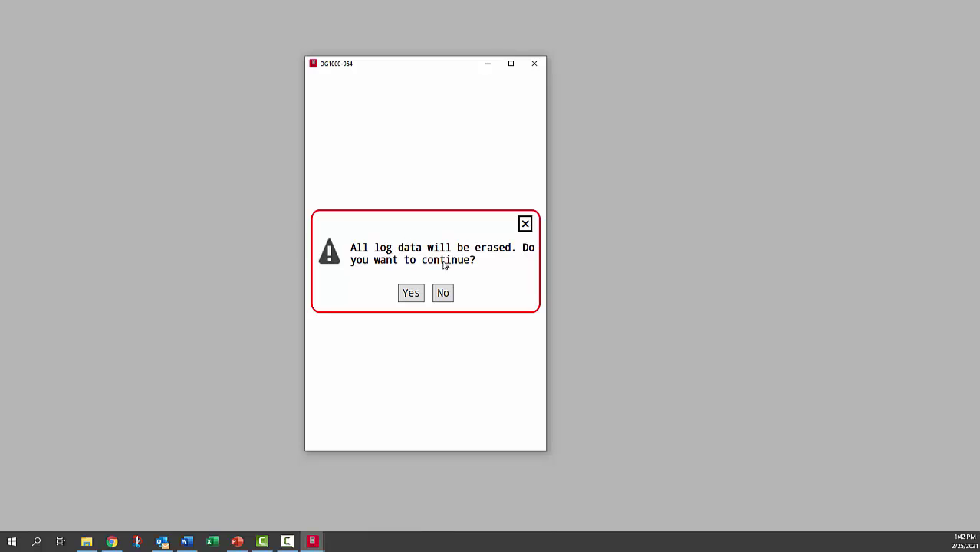
{"action": "left_click", "coordinate": [410, 299]}
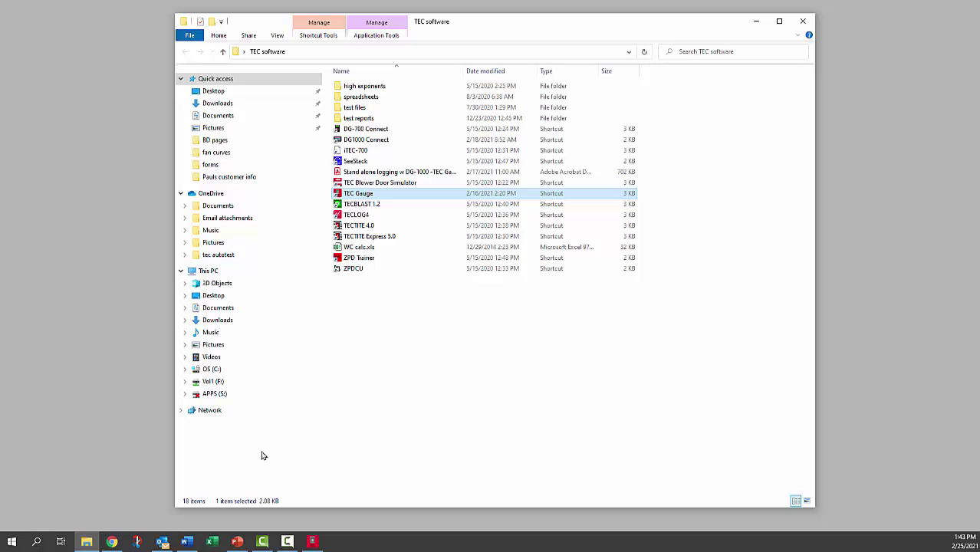
- Launch TEC Gauge again from the TEC software folder and connect to the DG1000-955 gauge
{"action": "double_click", "coordinate": [339, 194]}
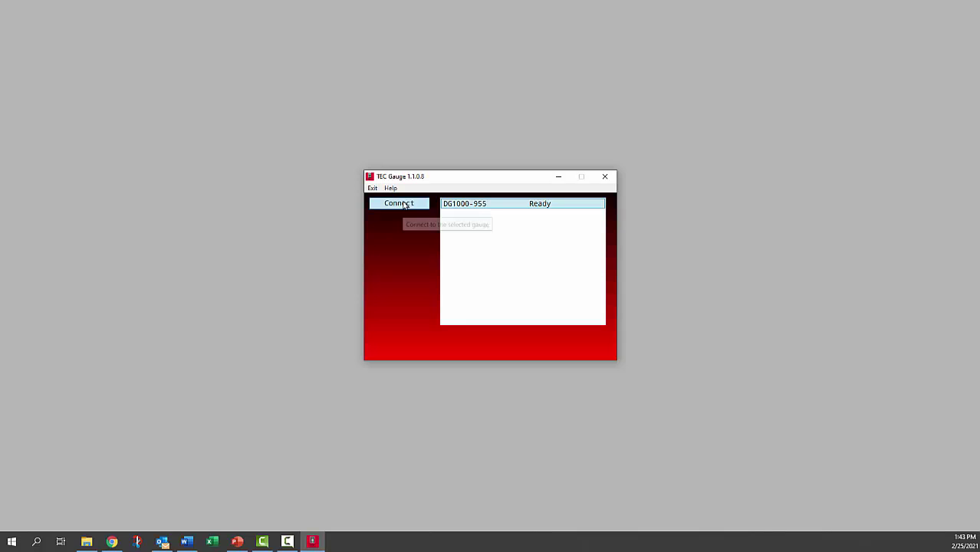
{"action": "left_click", "coordinate": [404, 204]}
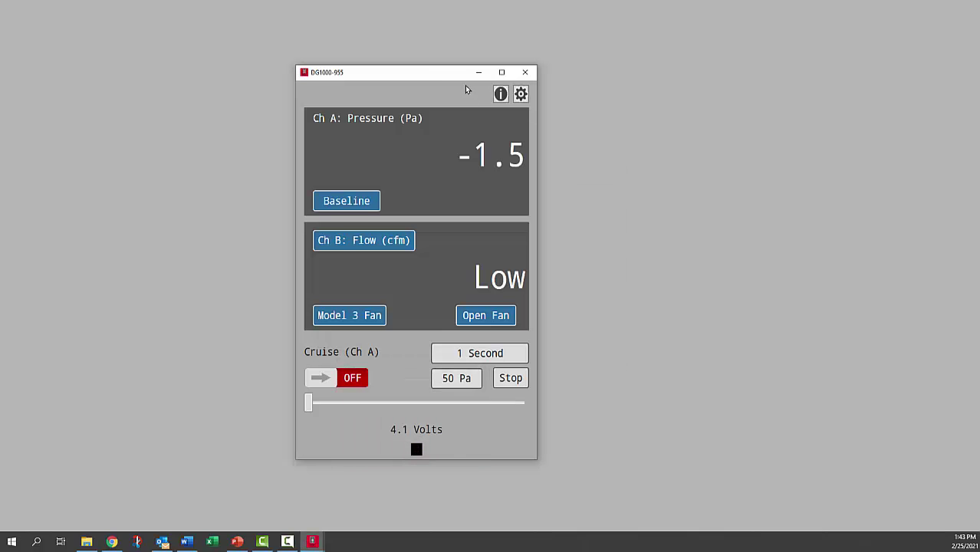
{"action": "left_click_drag", "start_coordinate": [429, 76], "coordinate": [482, 79]}
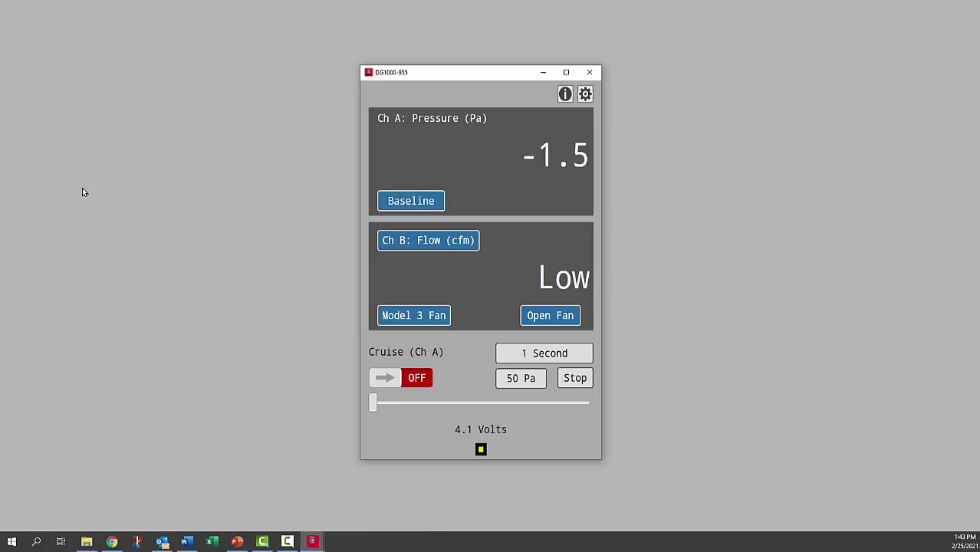
- Download the logged data from the DG1000-955 gauge to the Desktop as a TeclogData file named "test data"
{"action": "left_click", "coordinate": [586, 94]}
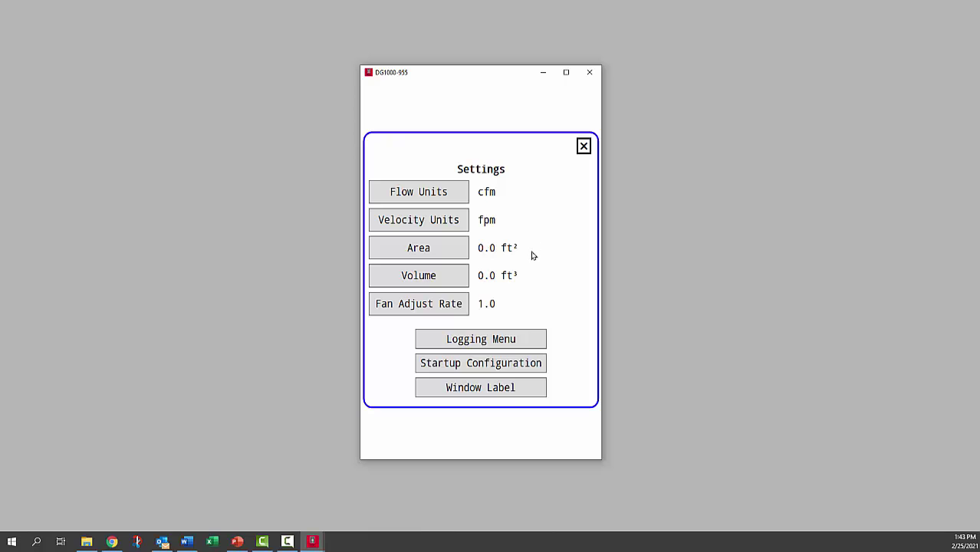
{"action": "left_click", "coordinate": [481, 341]}
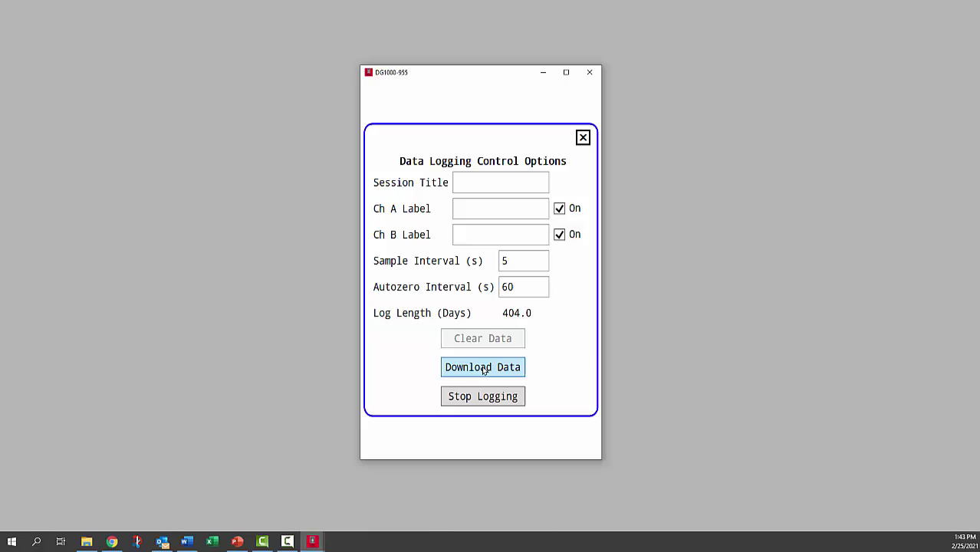
{"action": "left_click", "coordinate": [484, 370]}
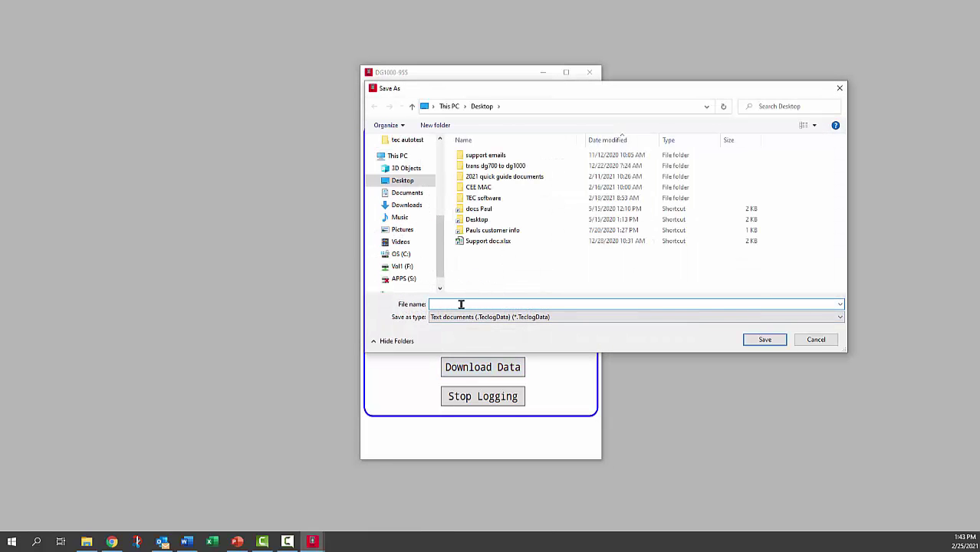
{"action": "type", "text": "test data"}
{"action": "left_click", "coordinate": [763, 340]}
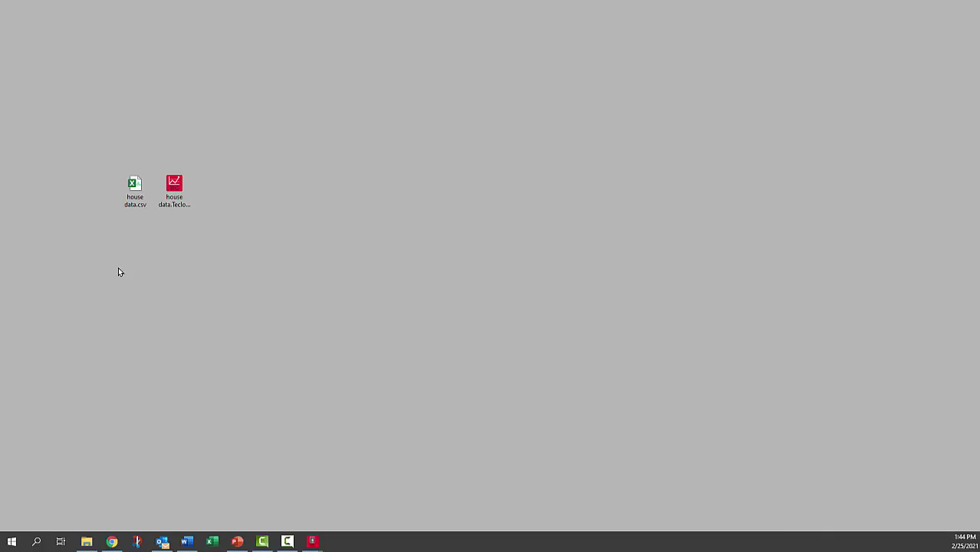
- Open house data.csv from the desktop in Excel and examine its session header and the logged readings of both channels
{"action": "double_click", "coordinate": [133, 204]}
{"action": "left_click_drag", "start_coordinate": [738, 58], "coordinate": [628, 25]}
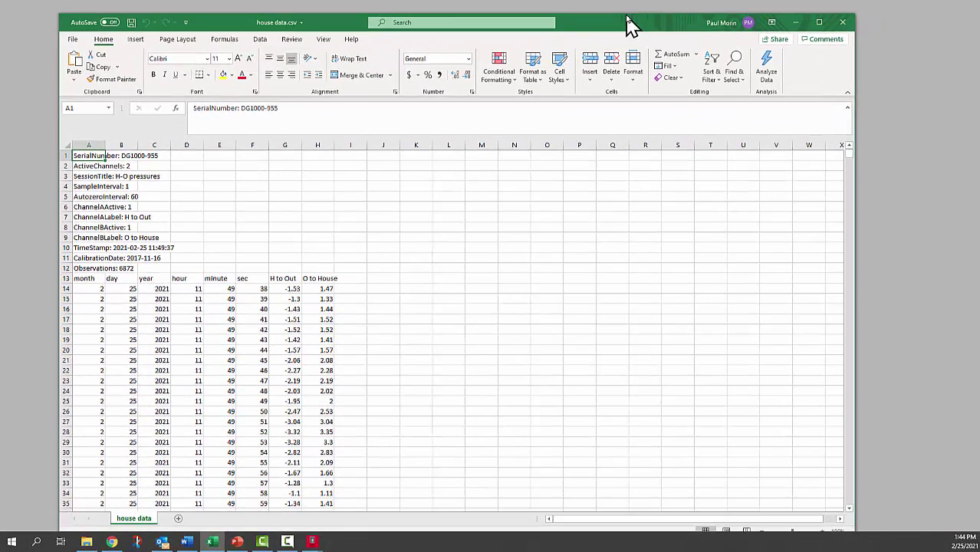
{"action": "scroll", "coordinate": [621, 193], "scroll_direction": "down", "scroll_amount": 20}
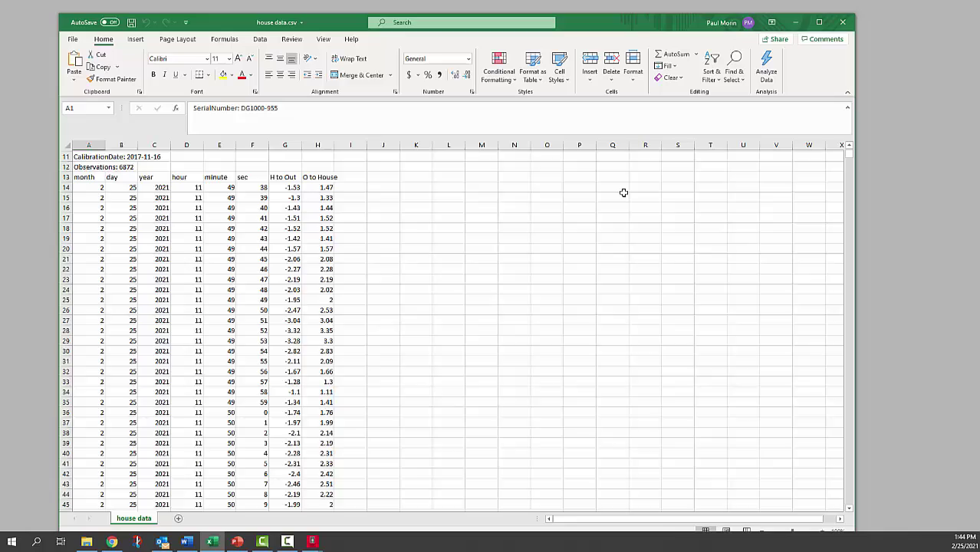
{"action": "scroll", "coordinate": [624, 192], "scroll_direction": "down", "scroll_amount": 20}
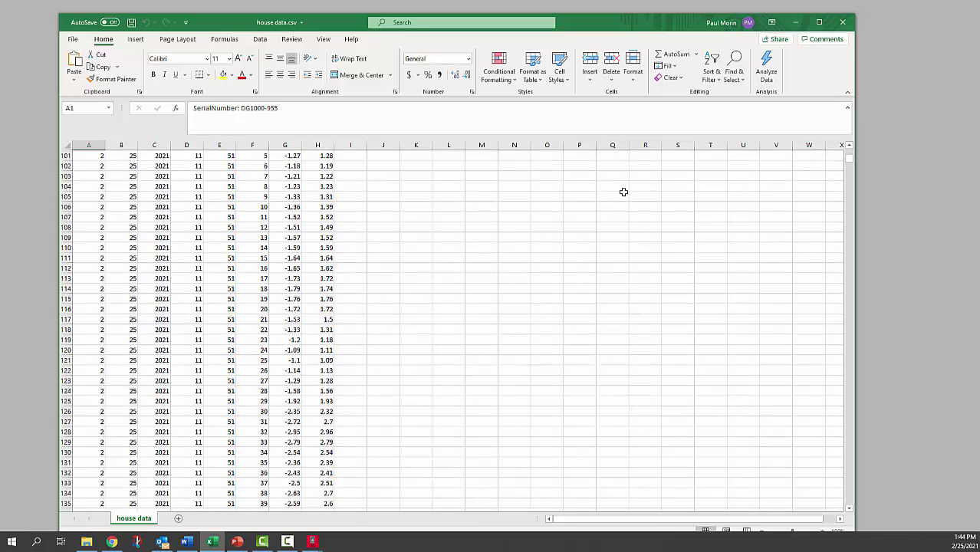
{"action": "scroll", "coordinate": [625, 190], "scroll_direction": "down", "scroll_amount": 20}
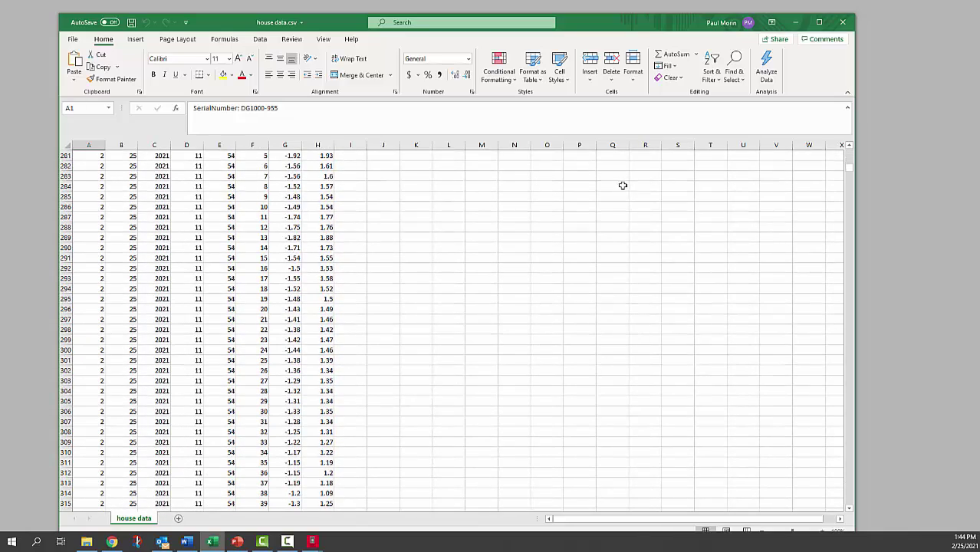
{"action": "scroll", "coordinate": [621, 181], "scroll_direction": "up", "scroll_amount": 20}
{"action": "scroll", "coordinate": [622, 181], "scroll_direction": "up", "scroll_amount": 20}
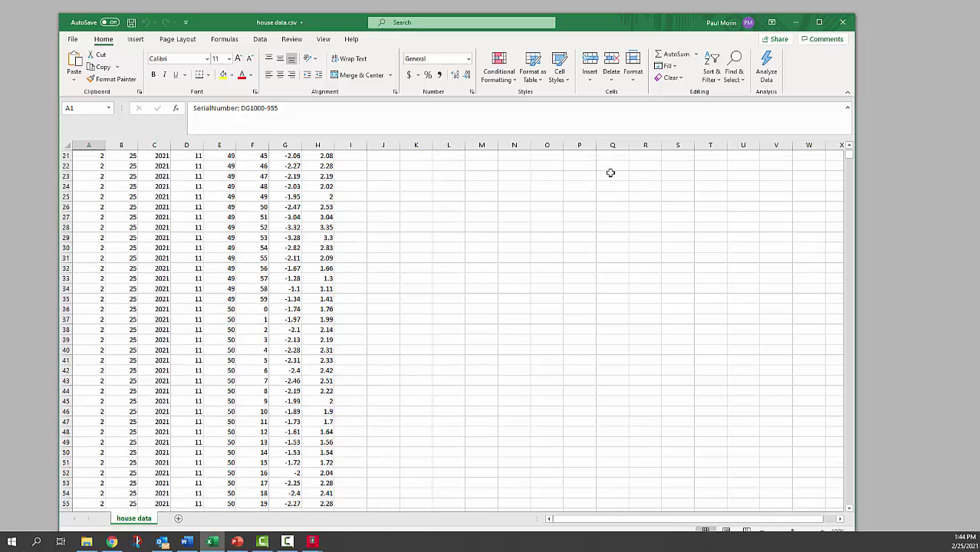
{"action": "scroll", "coordinate": [606, 169], "scroll_direction": "up", "scroll_amount": 7}
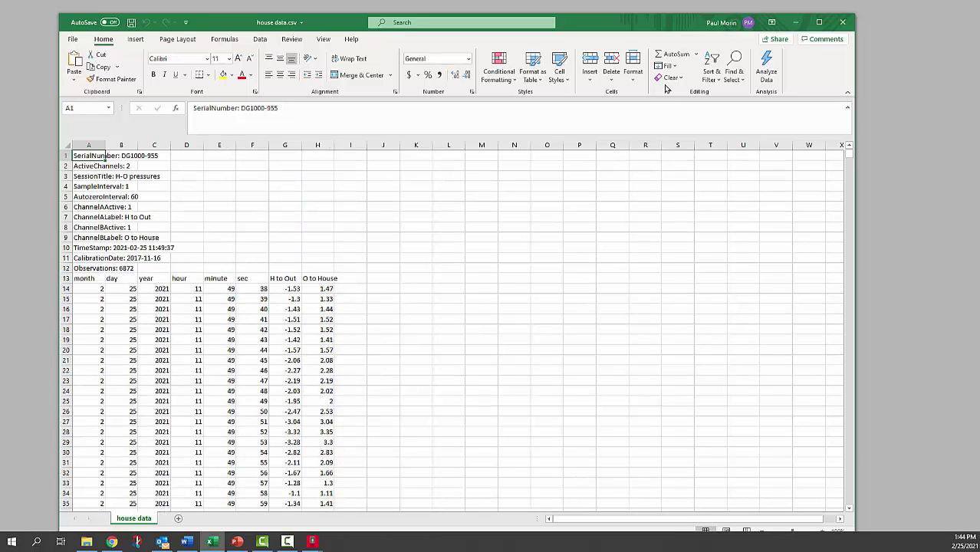
{"action": "left_click", "coordinate": [797, 23]}
- Open the house data Teclog file in TECLOG 4 and zoom its pressure graph to about 11:50 to 12:10
{"action": "double_click", "coordinate": [168, 189]}
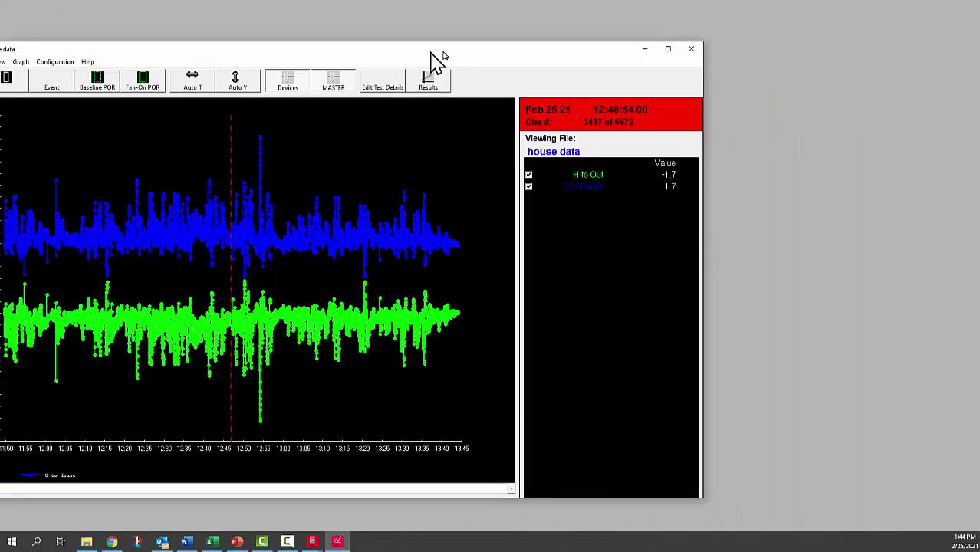
{"action": "left_click_drag", "start_coordinate": [410, 53], "coordinate": [569, 33]}
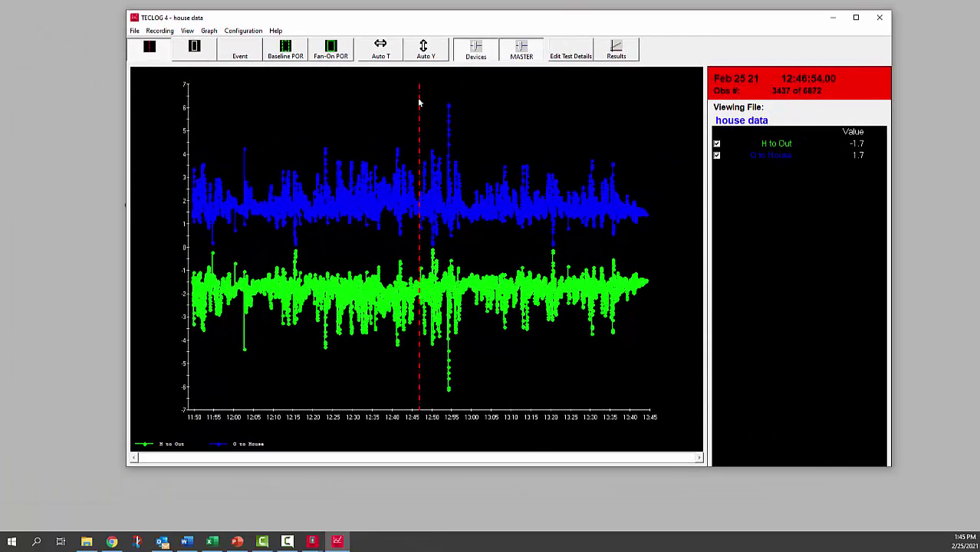
{"action": "left_click_drag", "start_coordinate": [420, 98], "coordinate": [559, 111]}
{"action": "left_click_drag", "start_coordinate": [193, 144], "coordinate": [277, 383]}
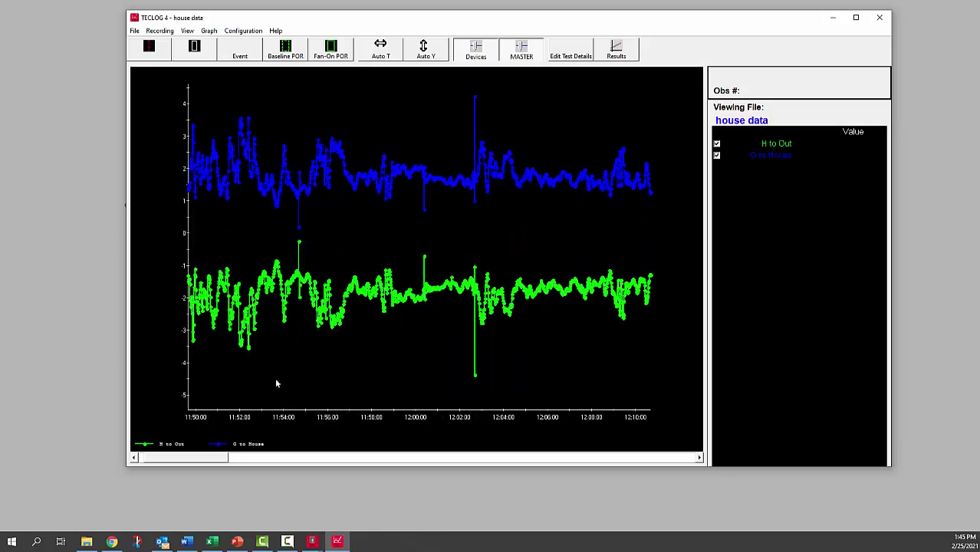